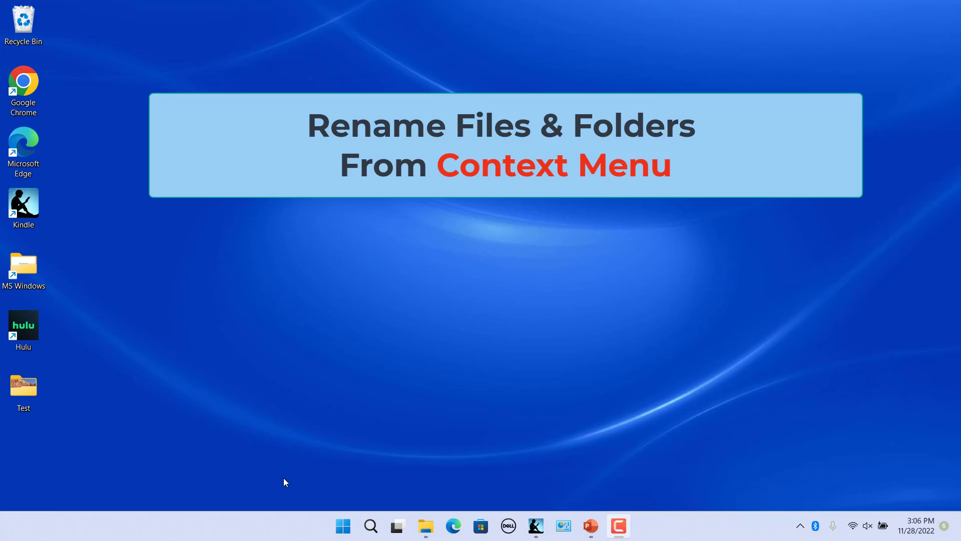
Rename Small Bird.jpg to Bird.jpg using the Rename icon in its context menu.
{"action": "left_click", "coordinate": [425, 526]}
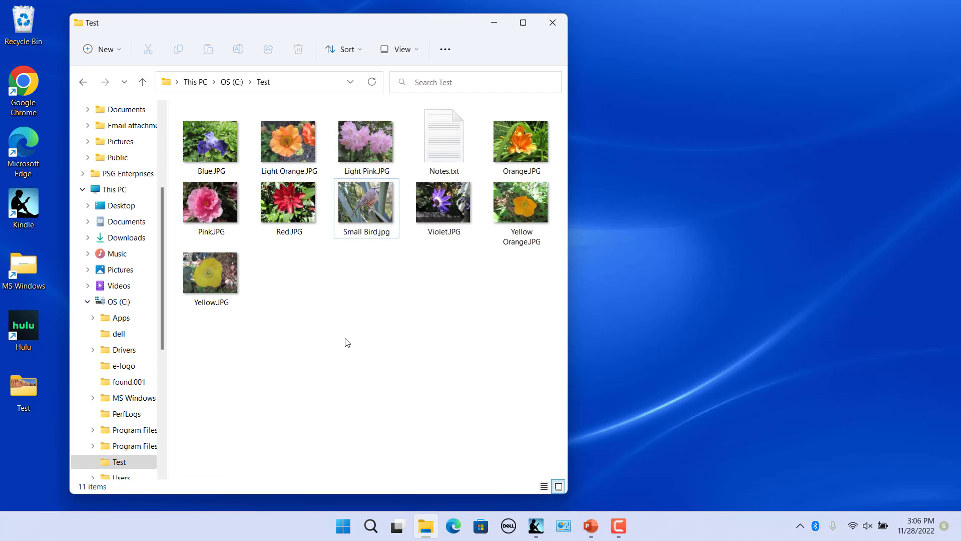
{"action": "right_click", "coordinate": [356, 196]}
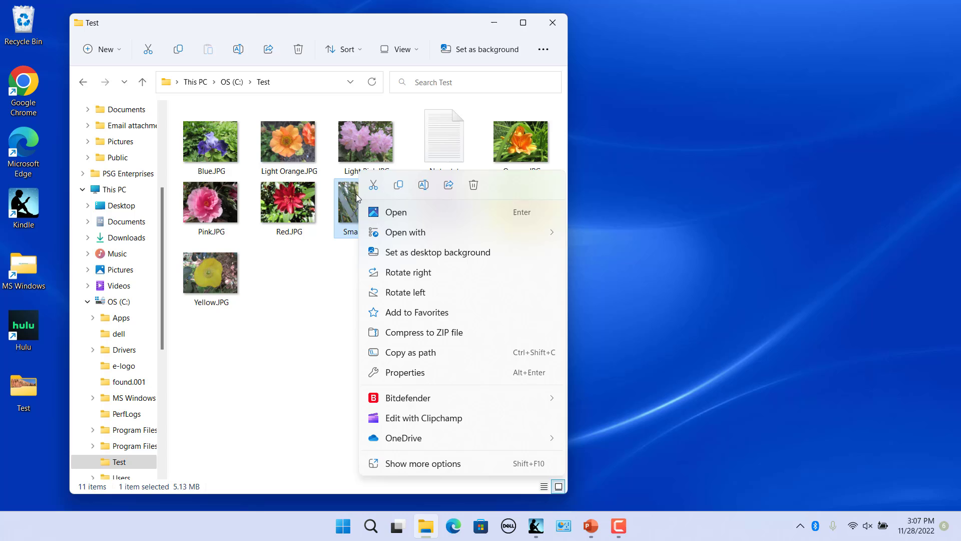
{"action": "left_click", "coordinate": [423, 186]}
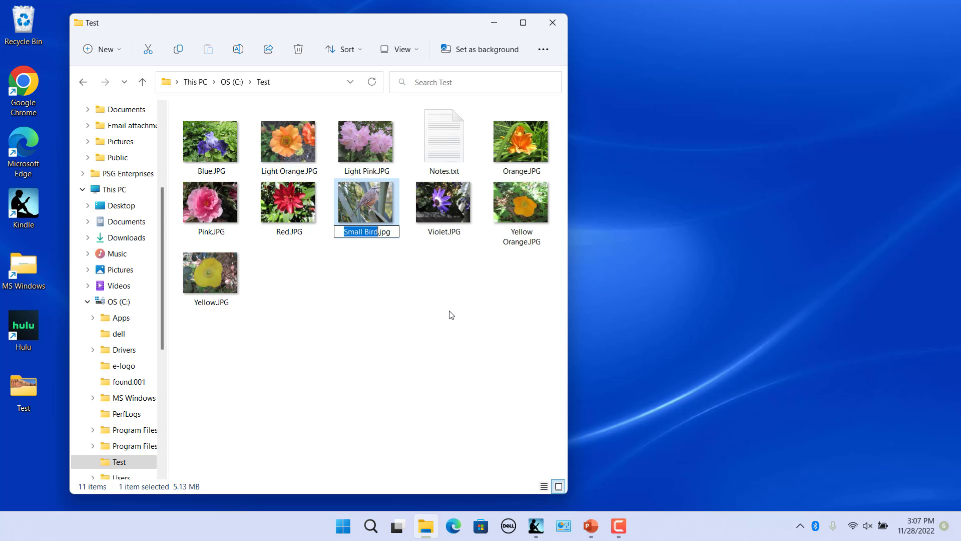
{"action": "type", "text": "Bird"}
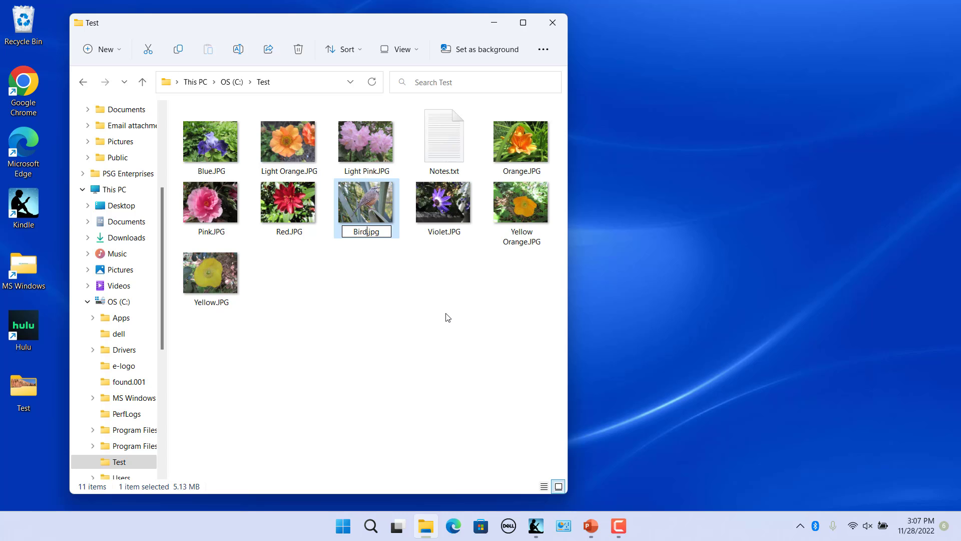
{"action": "left_click", "coordinate": [371, 326]}
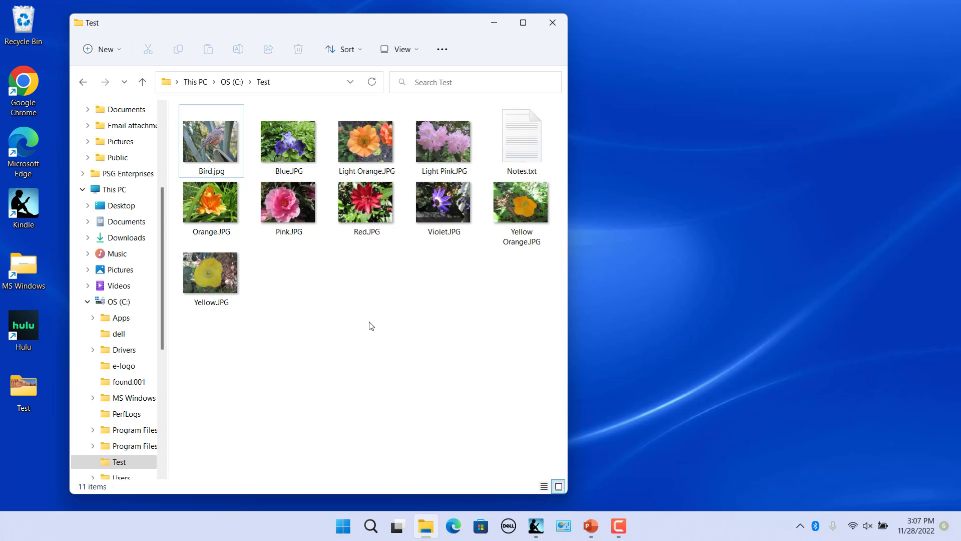
Rename Bird.jpg to Brown Bird.jpg through the context menu's Show more options list.
{"action": "right_click", "coordinate": [216, 171]}
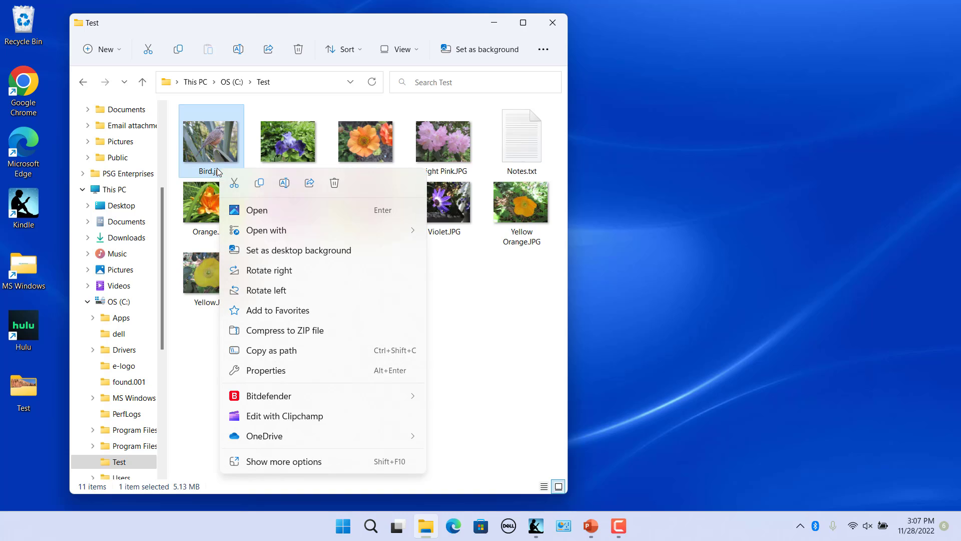
{"action": "left_click", "coordinate": [329, 466]}
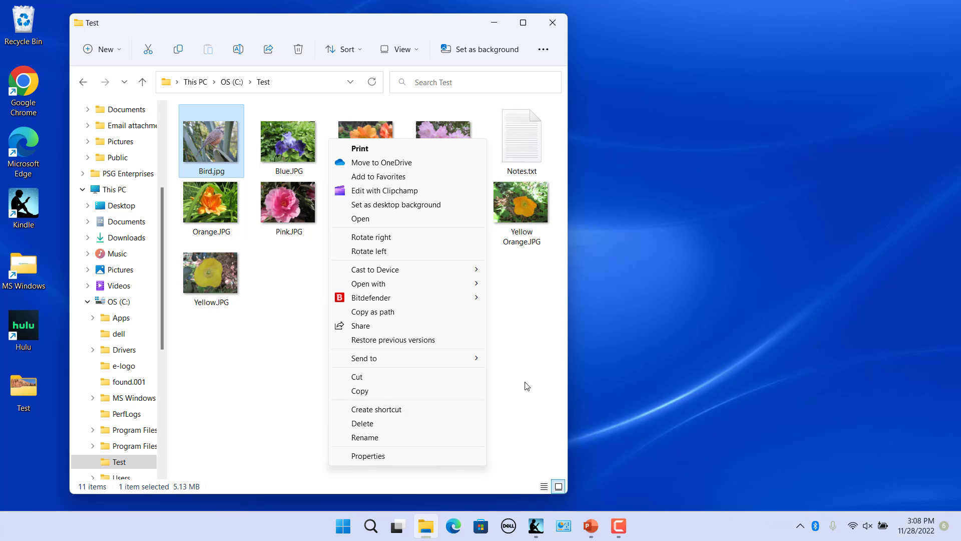
{"action": "left_click", "coordinate": [378, 443]}
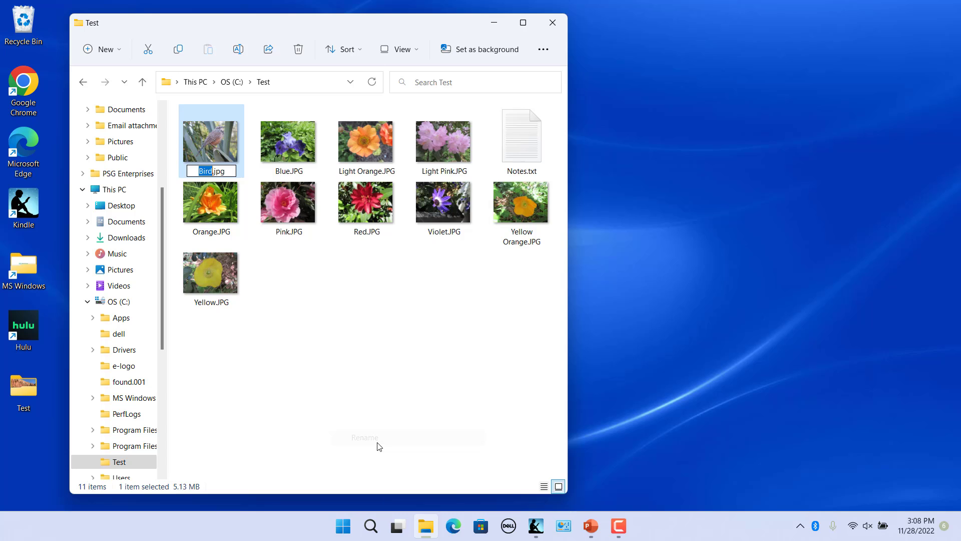
{"action": "type", "text": "Brown Bird"}
{"action": "key", "text": "Return"}
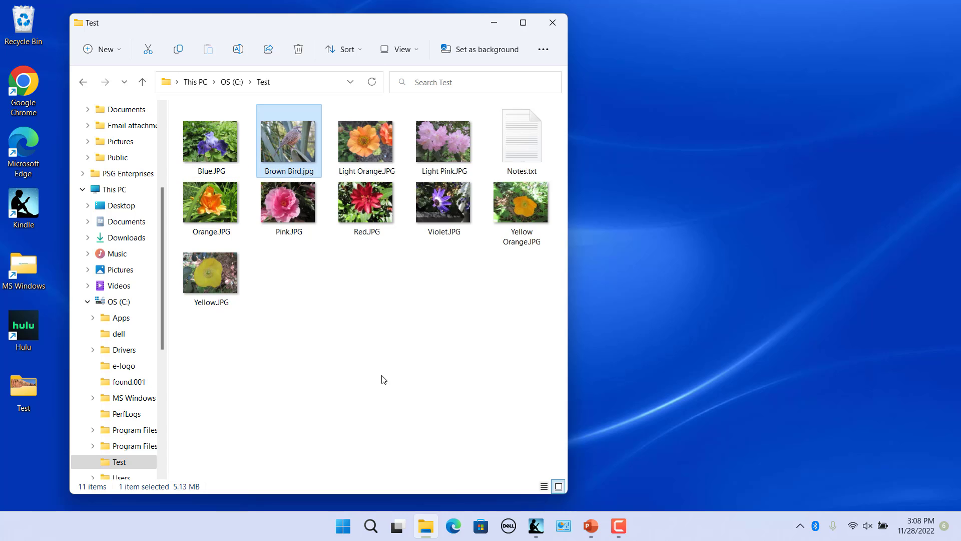
Select Brown Bird.jpg and rename it to Birds.jpg with the command-bar Rename button.
{"action": "left_click", "coordinate": [383, 380]}
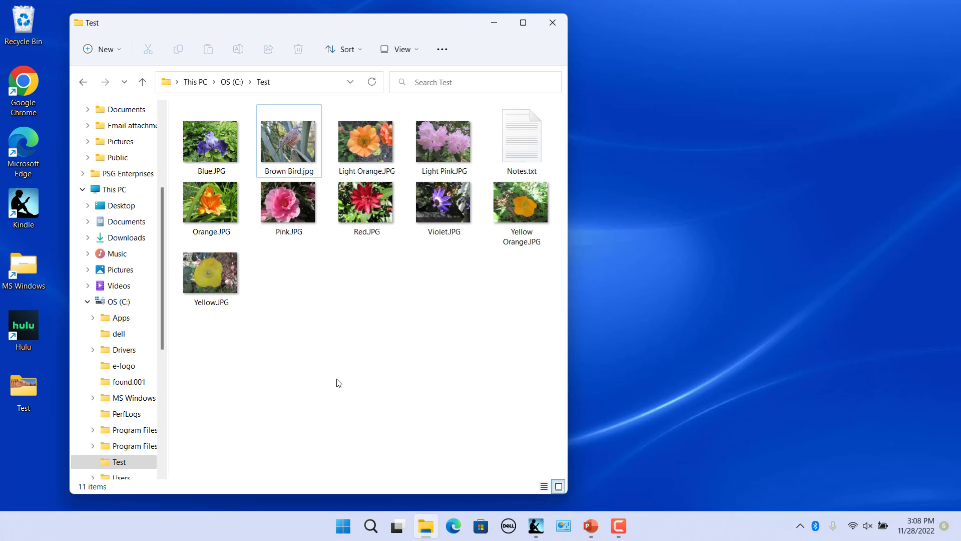
{"action": "left_click", "coordinate": [286, 143]}
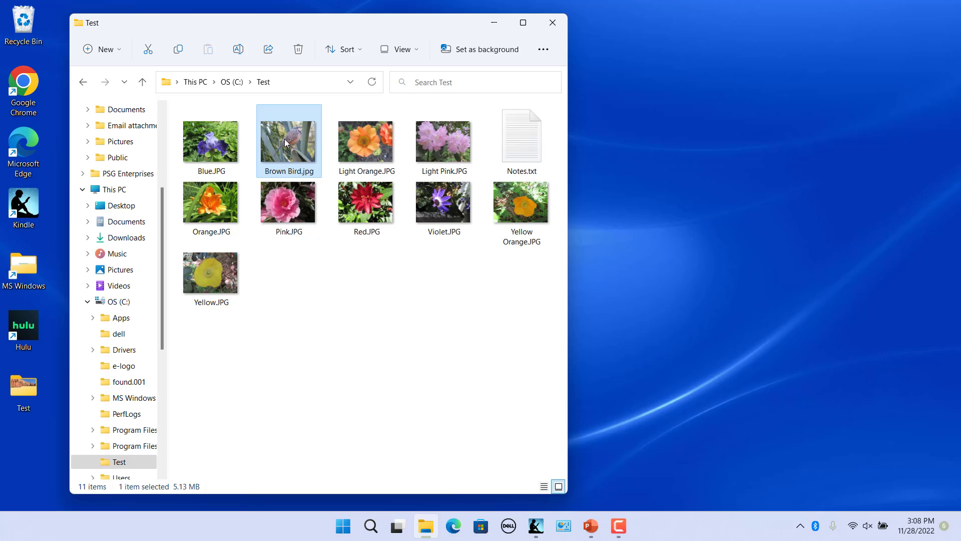
{"action": "left_click", "coordinate": [241, 49]}
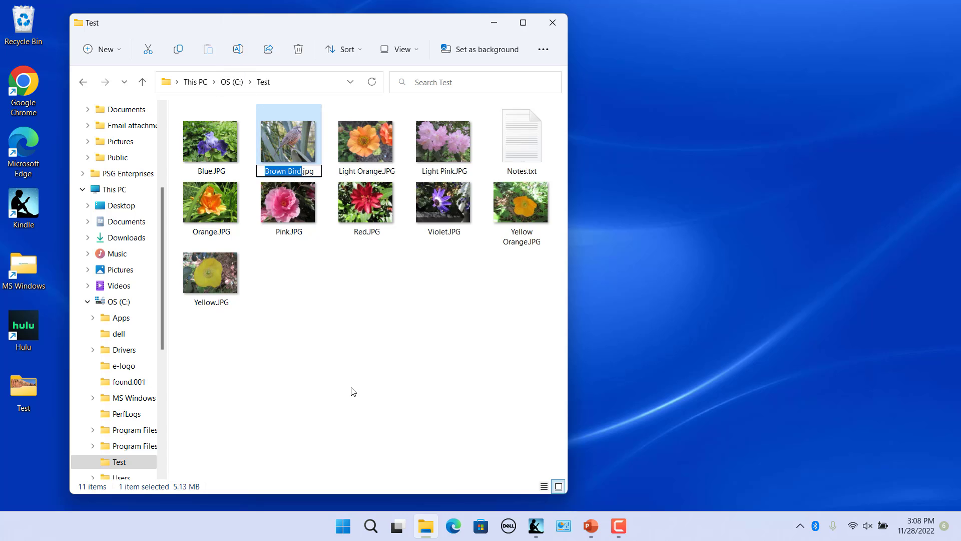
{"action": "type", "text": "Birds"}
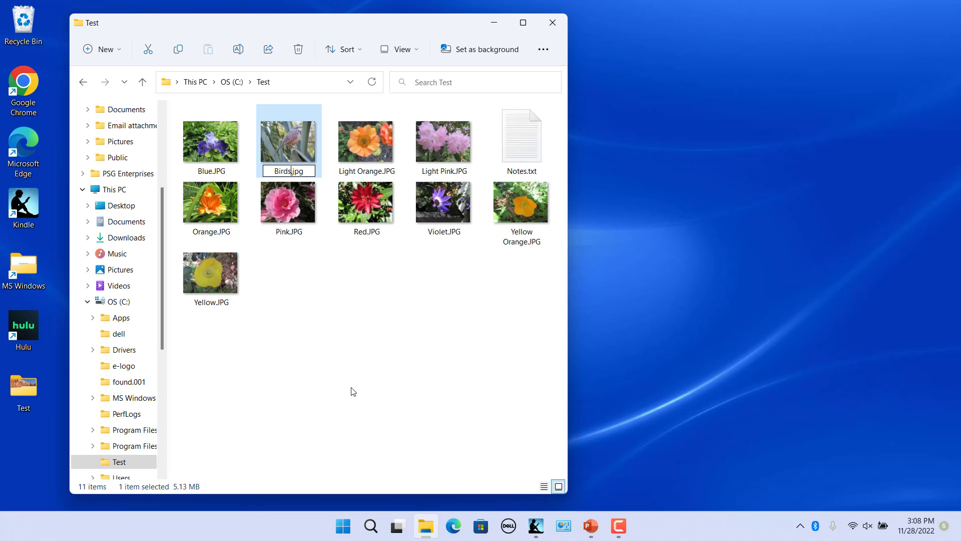
{"action": "key", "text": "Return"}
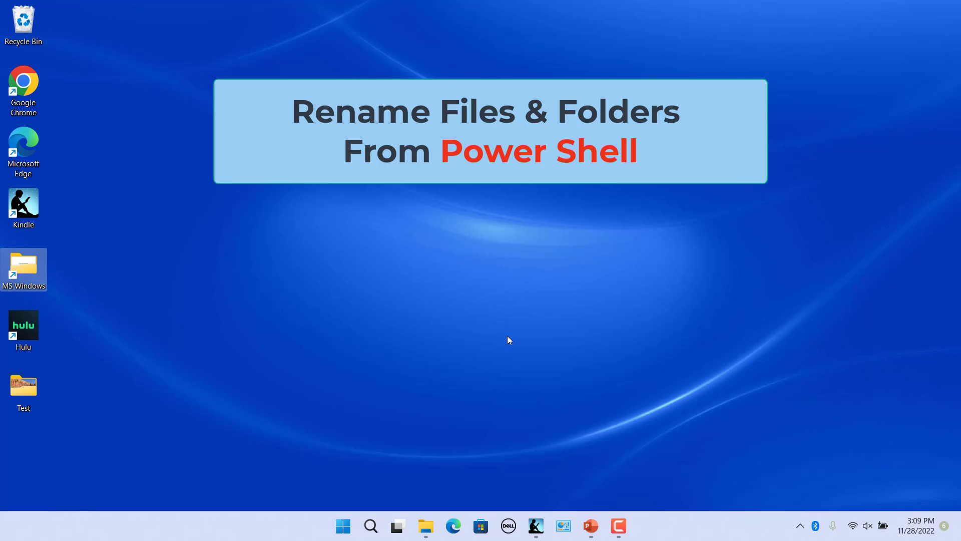
Search the Start menu for 'Power' and launch Windows PowerShell from Best match.
{"action": "left_click", "coordinate": [343, 525]}
{"action": "left_click", "coordinate": [403, 91]}
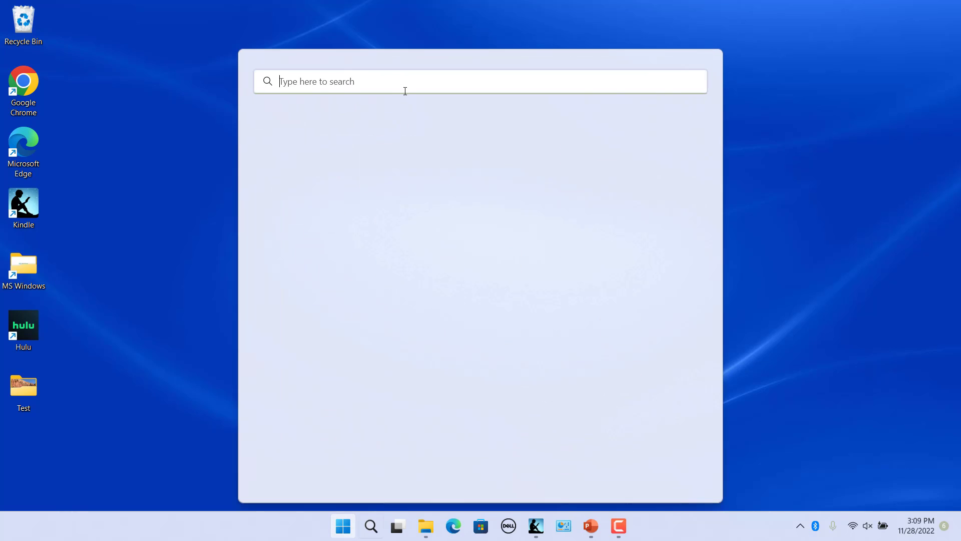
{"action": "type", "text": "Power"}
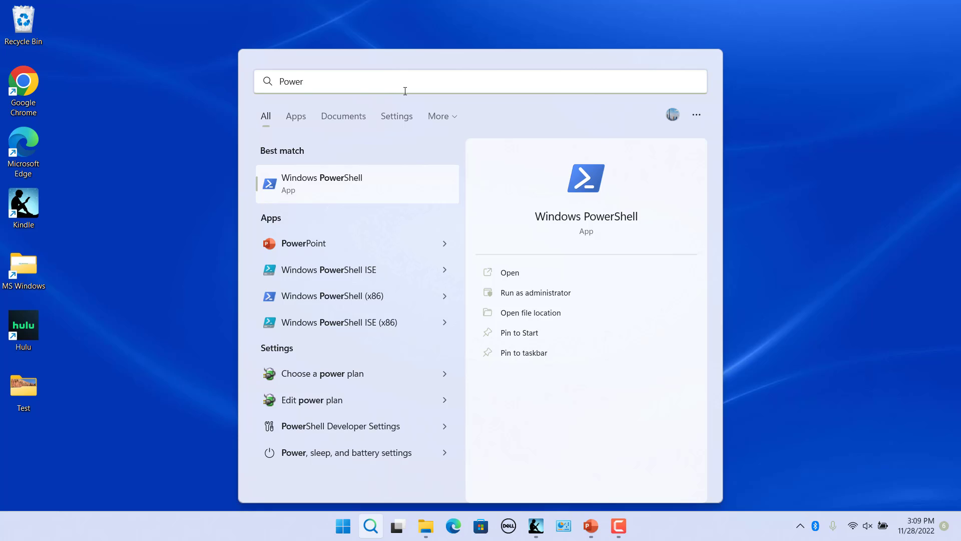
{"action": "left_click", "coordinate": [336, 181]}
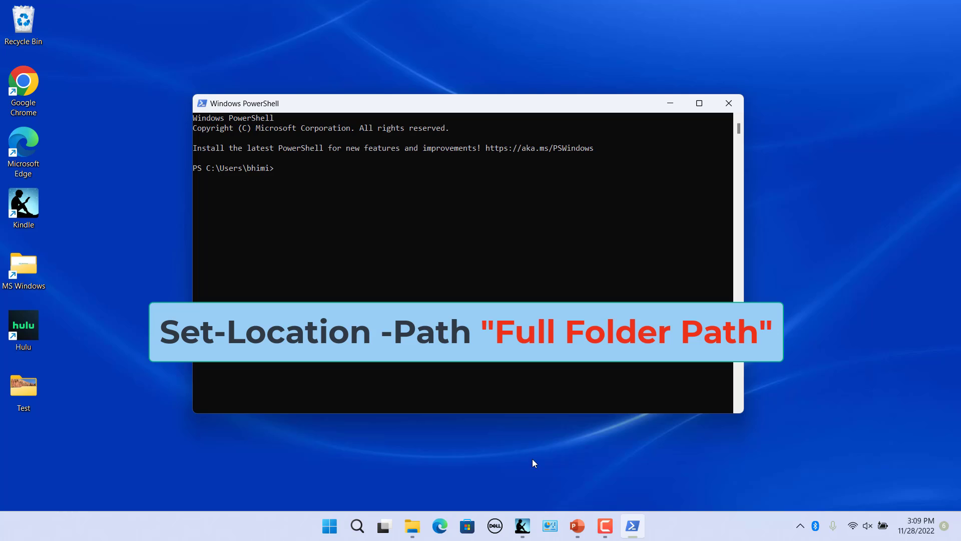
Change the PowerShell location to C:\Test with a pasted Set-Location command.
{"action": "left_click", "coordinate": [605, 525]}
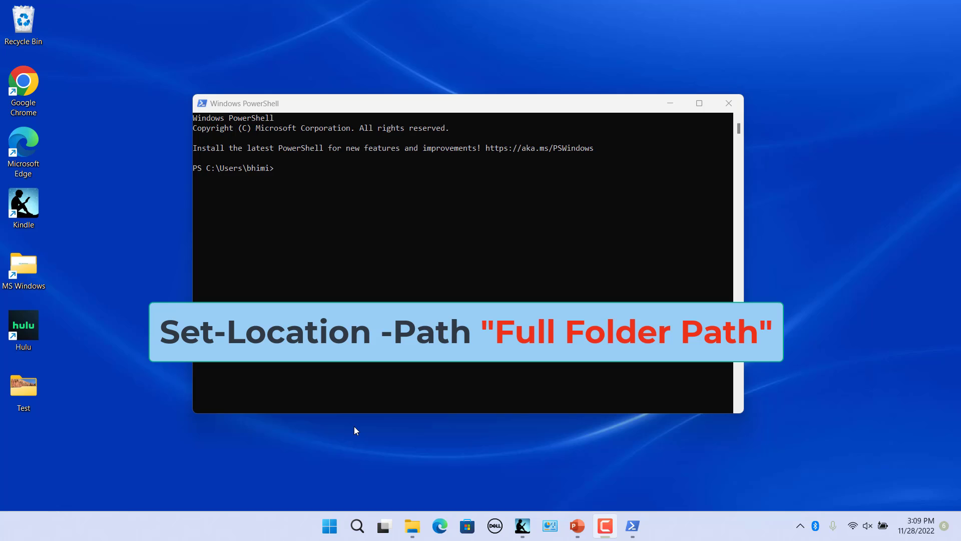
{"action": "left_click", "coordinate": [278, 169]}
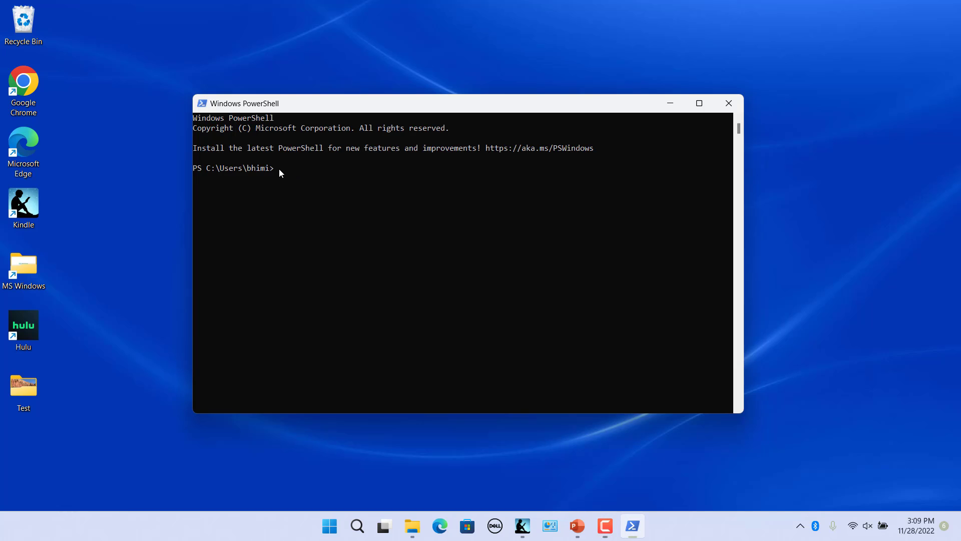
{"action": "type", "text": "Set-Location -Path \"C:\\Test\""}
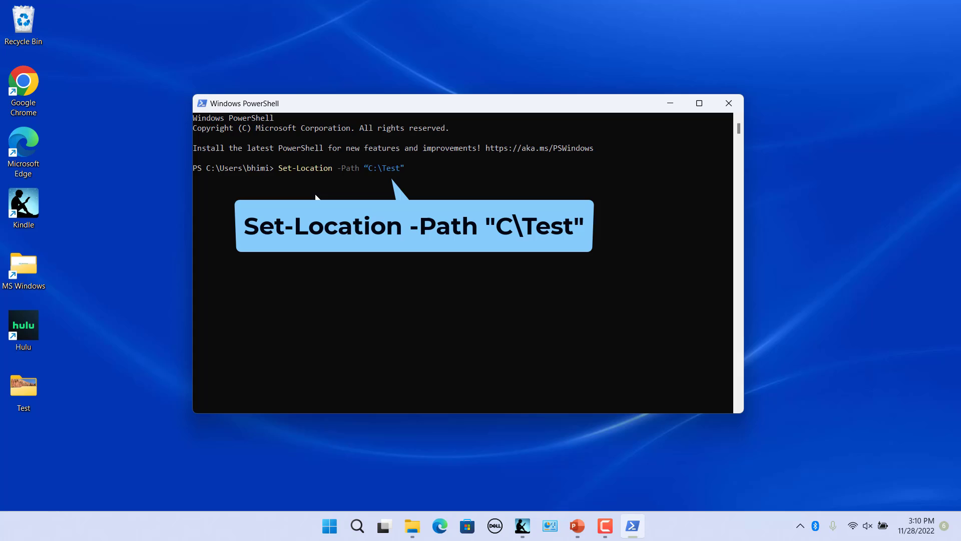
{"action": "key", "text": "Return"}
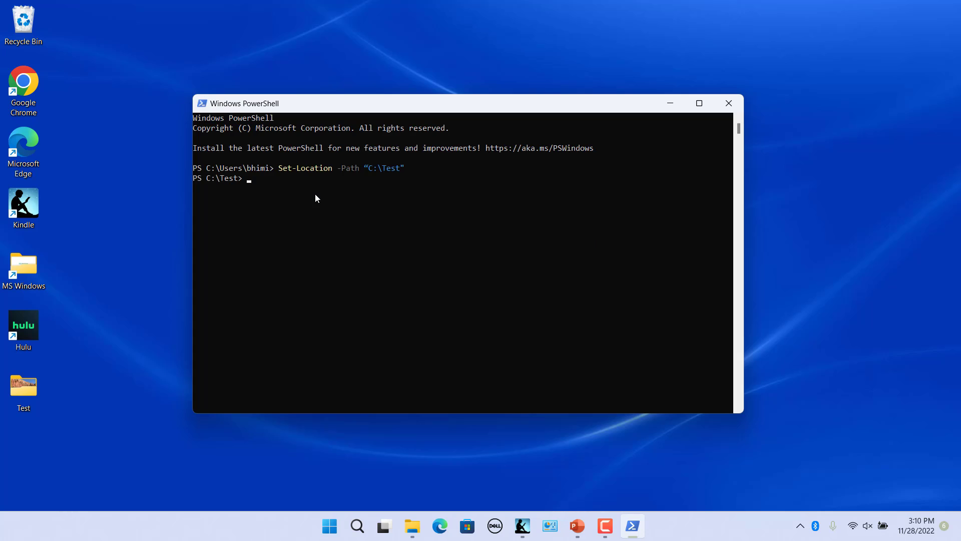
List C:\Test with dir, then rename Birds.jpg to 'Small Bird.jpg'.
{"action": "type", "text": "dir"}
{"action": "key", "text": "Return"}
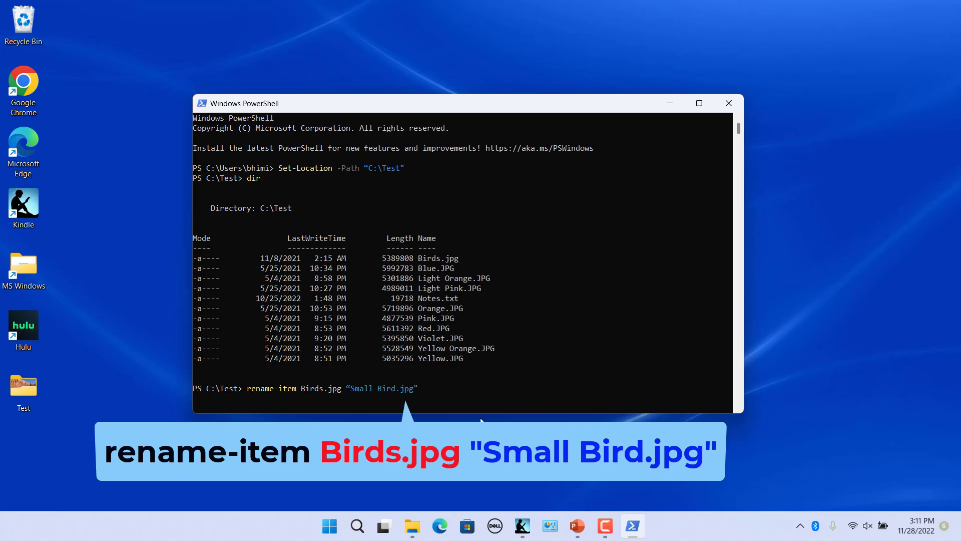
{"action": "key", "text": "Return"}
Check Small Bird.jpg in Explorer, then run rename-item notes.txt notes.log in PowerShell.
{"action": "left_click", "coordinate": [413, 528]}
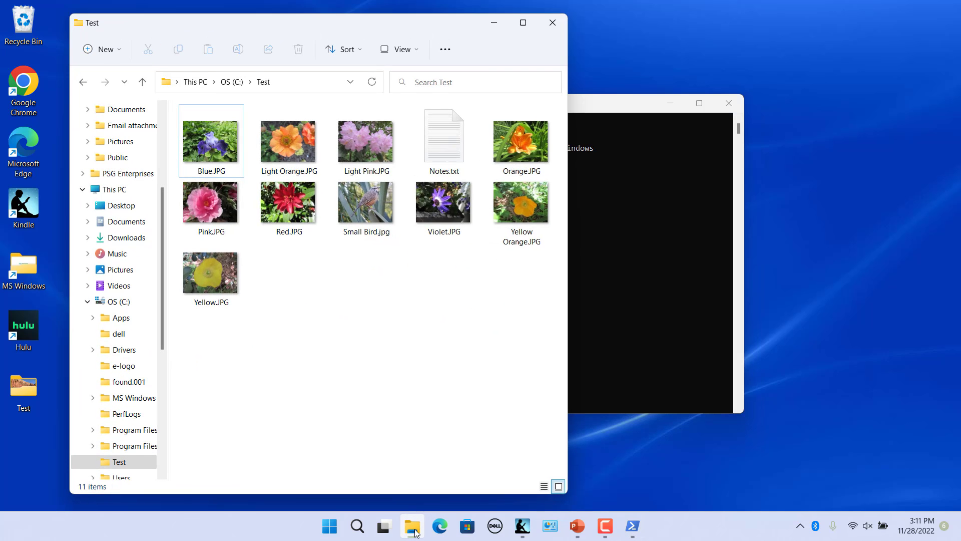
{"action": "left_click", "coordinate": [494, 24]}
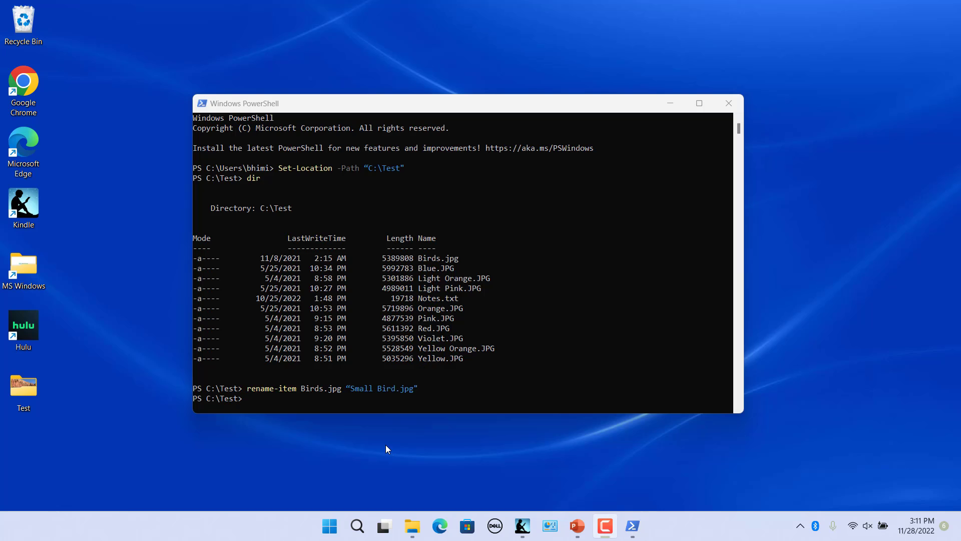
{"action": "left_click", "coordinate": [412, 526]}
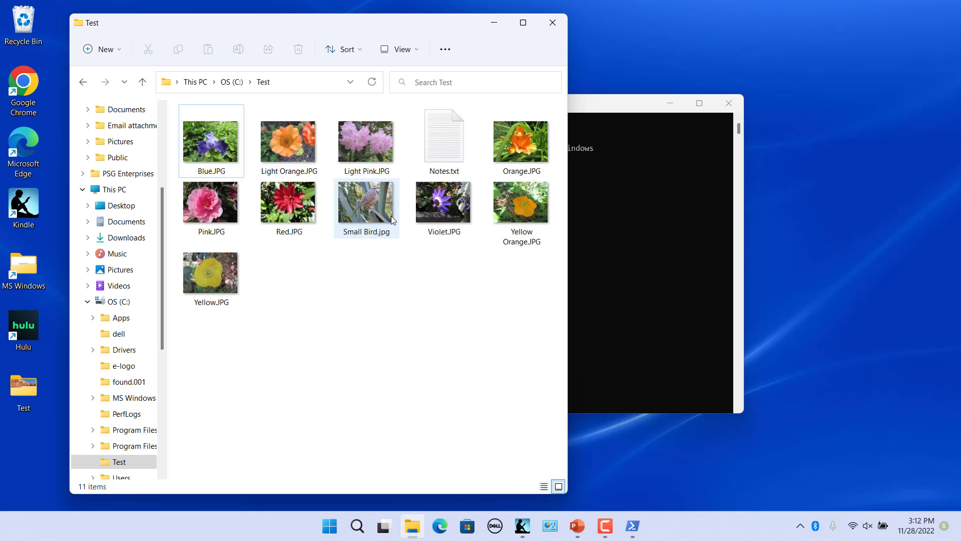
{"action": "left_click", "coordinate": [493, 24]}
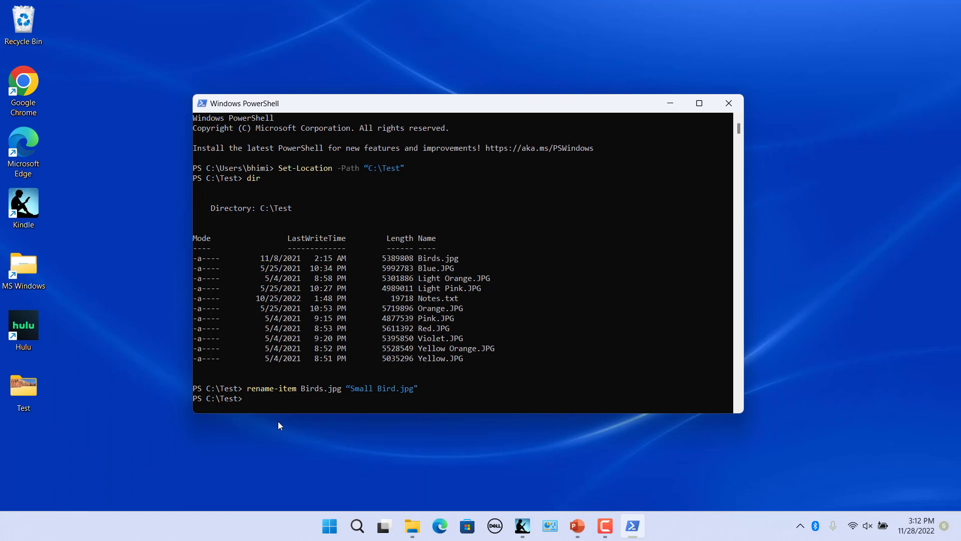
{"action": "type", "text": "rename-item notes.txt notes.log"}
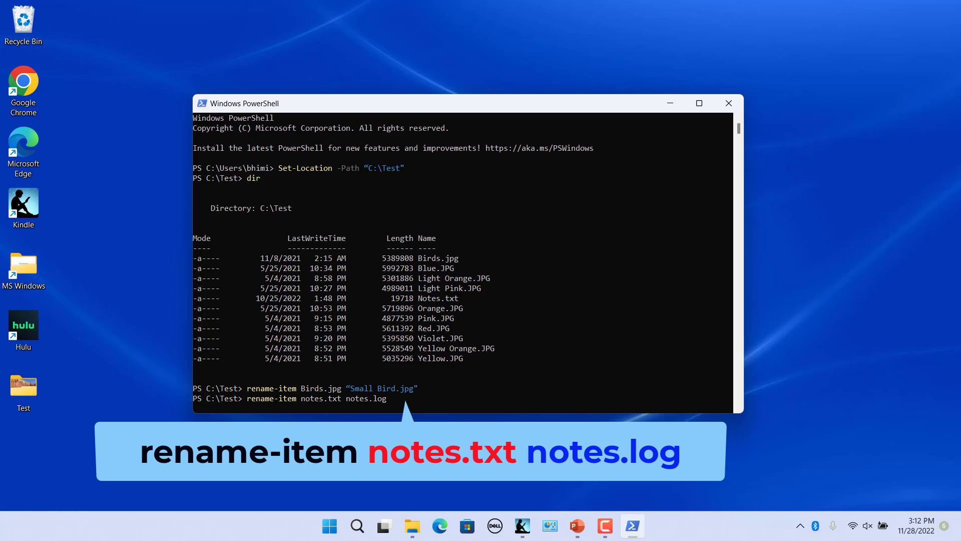
{"action": "key", "text": "Return"}
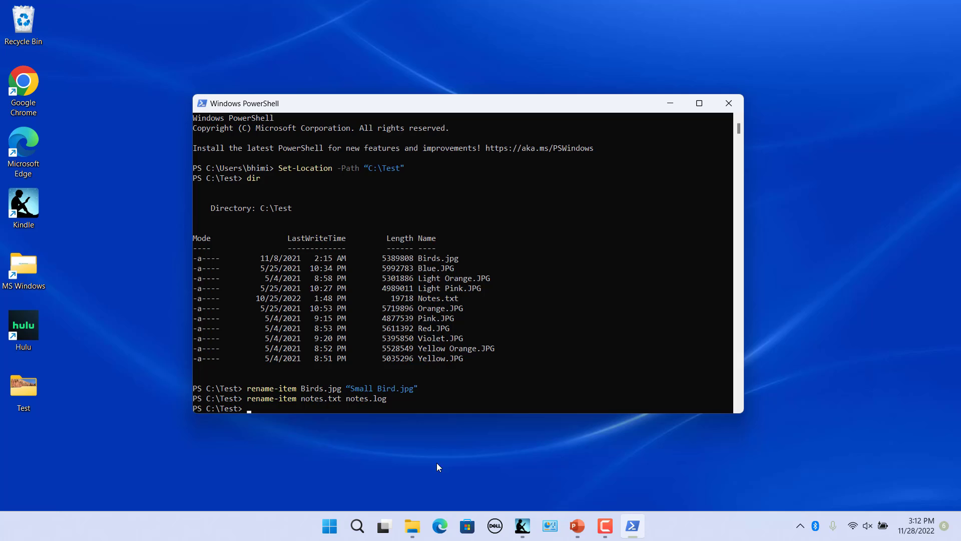
Confirm notes.log in the Test folder and close PowerShell.
{"action": "left_click", "coordinate": [413, 529]}
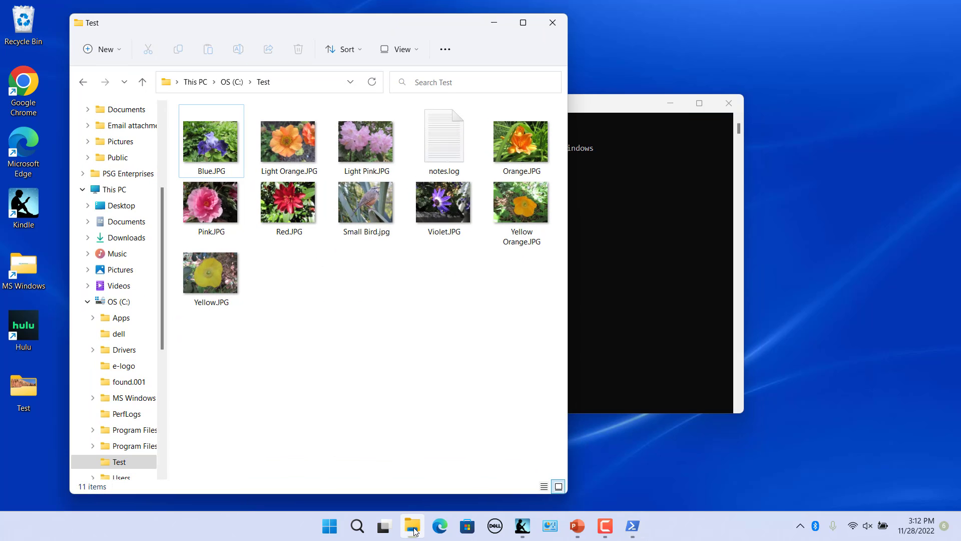
{"action": "left_click", "coordinate": [493, 23]}
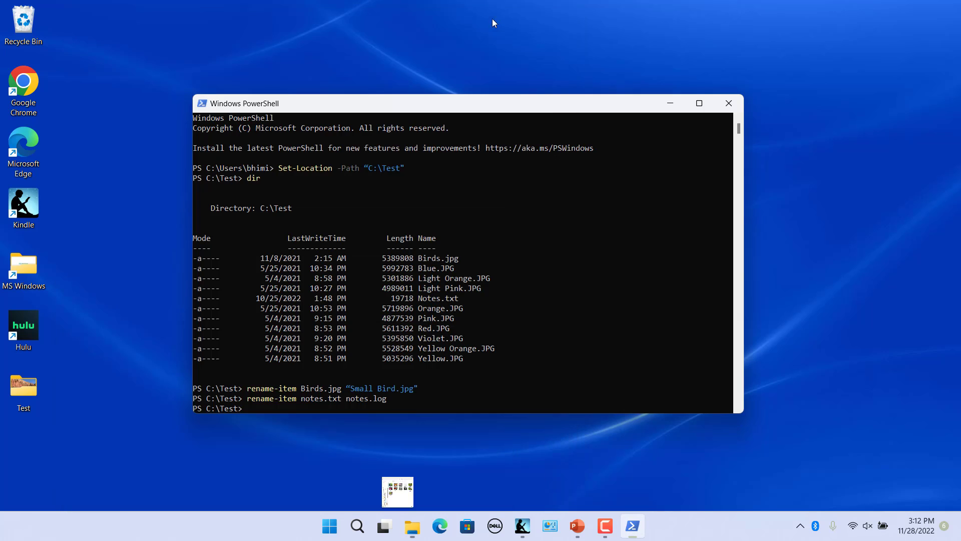
{"action": "left_click", "coordinate": [730, 104]}
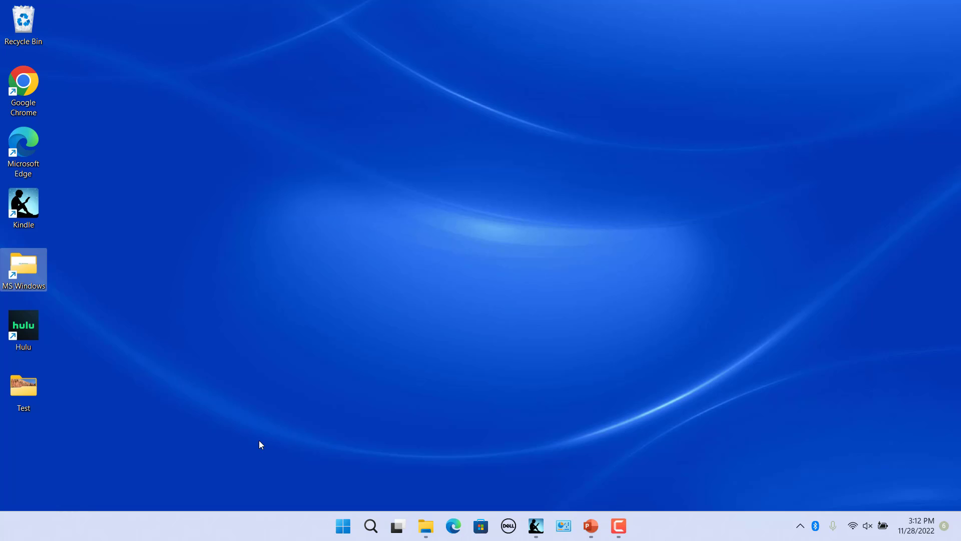
Search the Start menu for 'cmd' and launch Command Prompt.
{"action": "left_click", "coordinate": [343, 526]}
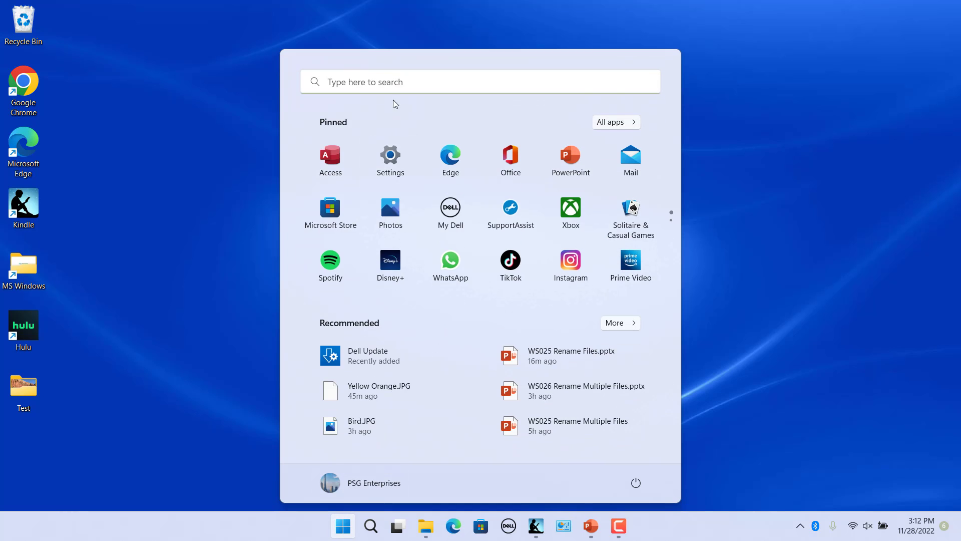
{"action": "left_click", "coordinate": [394, 83]}
{"action": "type", "text": "cmd"}
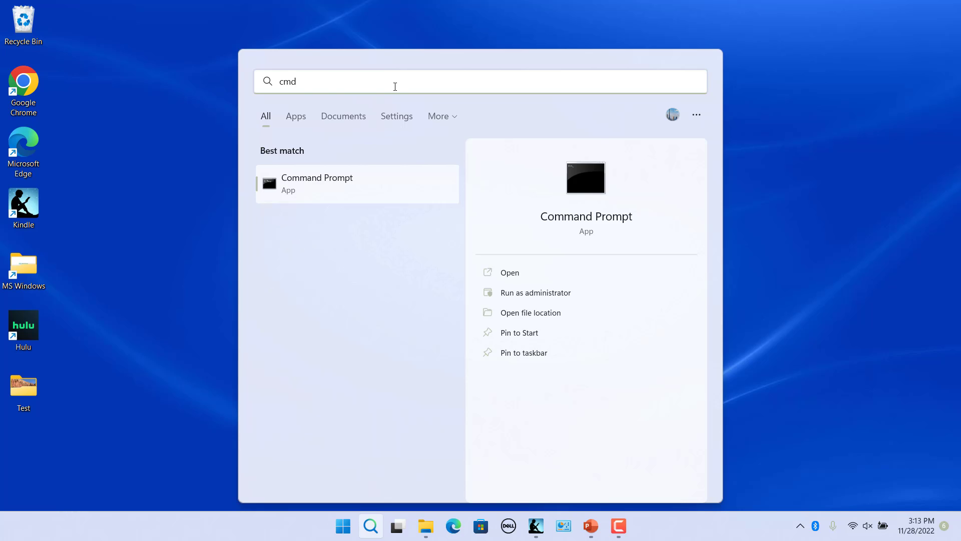
{"action": "left_click", "coordinate": [338, 181]}
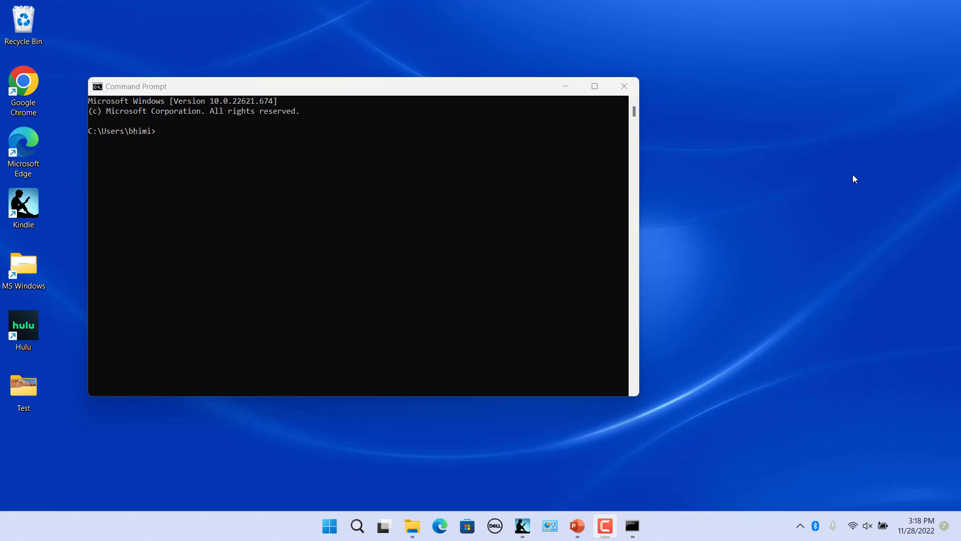
Switch Command Prompt to C:\Test, list its 11 files with dir, and restore Explorer to compare.
{"action": "left_click", "coordinate": [159, 132]}
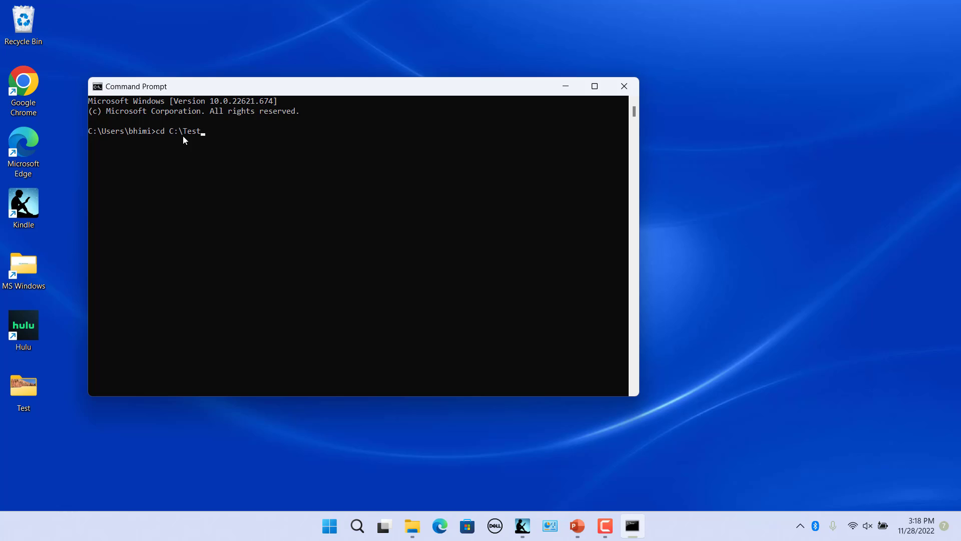
{"action": "key", "text": "Return"}
{"action": "type", "text": "dir"}
{"action": "key", "text": "Return"}
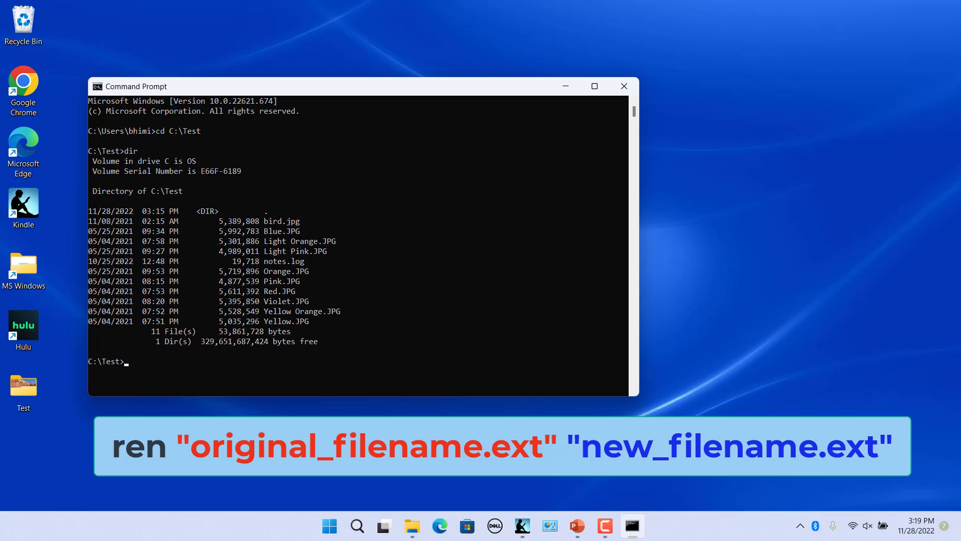
{"action": "left_click", "coordinate": [412, 525]}
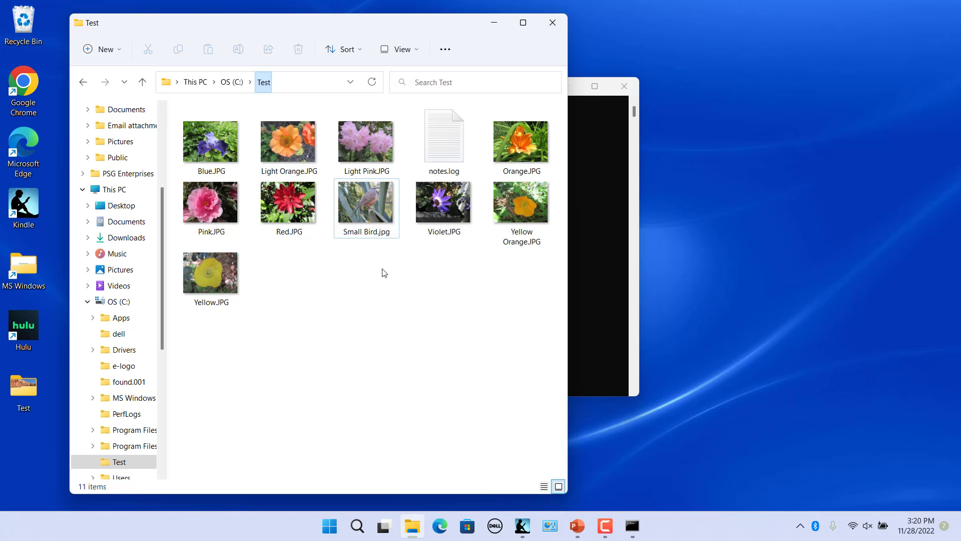
Run ren "Small Bird.jpg" Bird.jpg in Command Prompt and verify Bird.jpg in Explorer.
{"action": "left_click", "coordinate": [495, 26]}
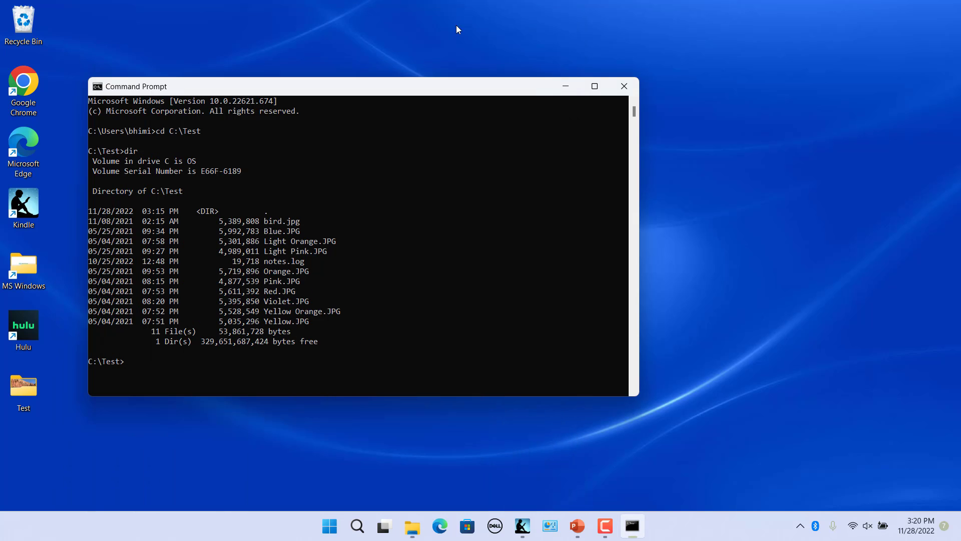
{"action": "type", "text": "ren \"Small Bird.jpg\" Bird.jpg"}
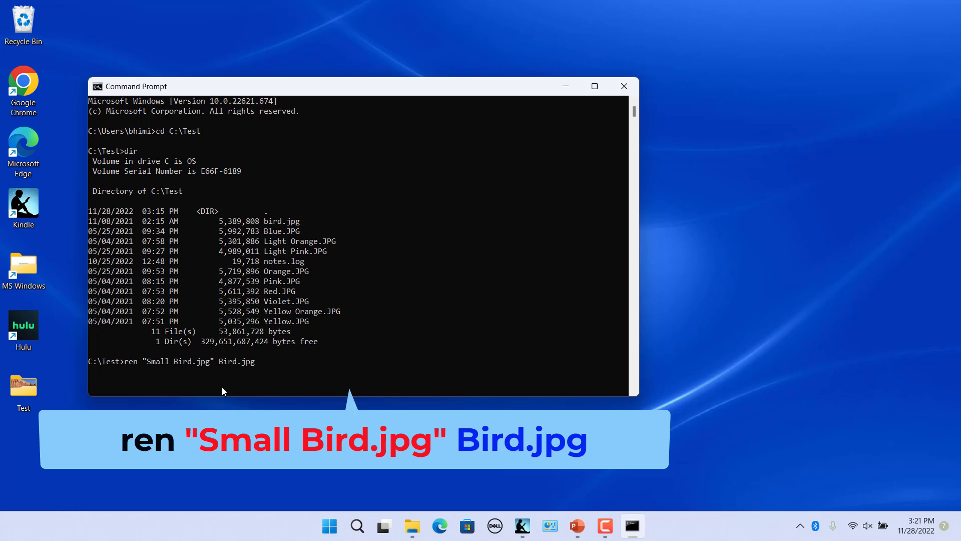
{"action": "key", "text": "Return"}
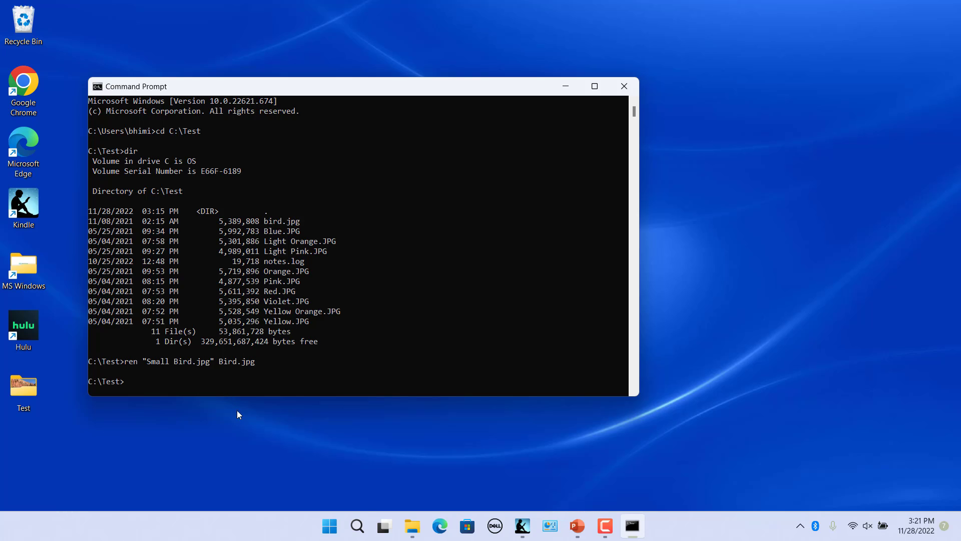
{"action": "left_click", "coordinate": [412, 525]}
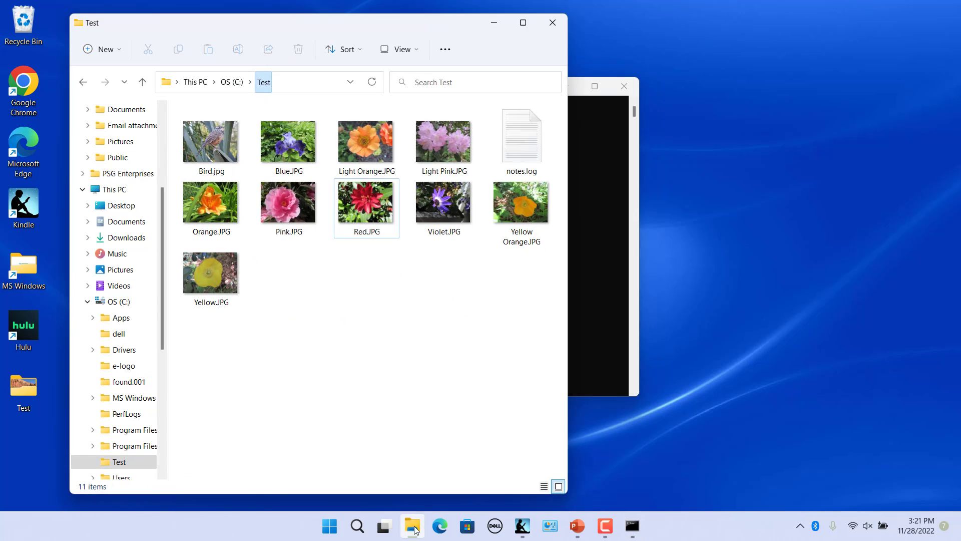
{"action": "left_click", "coordinate": [493, 24]}
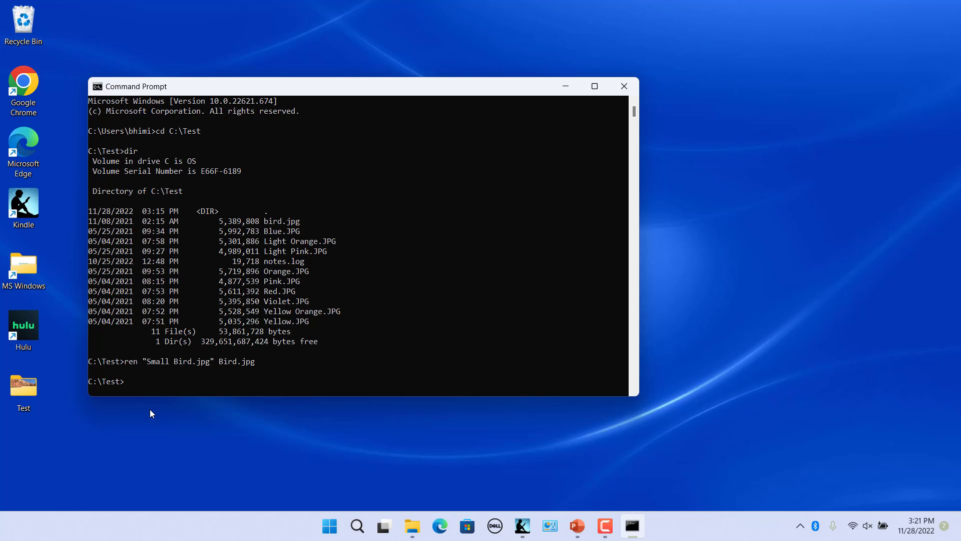
Run ren notes.log notes.txt in Command Prompt and show the Test folder with notes.txt.
{"action": "left_click", "coordinate": [413, 526]}
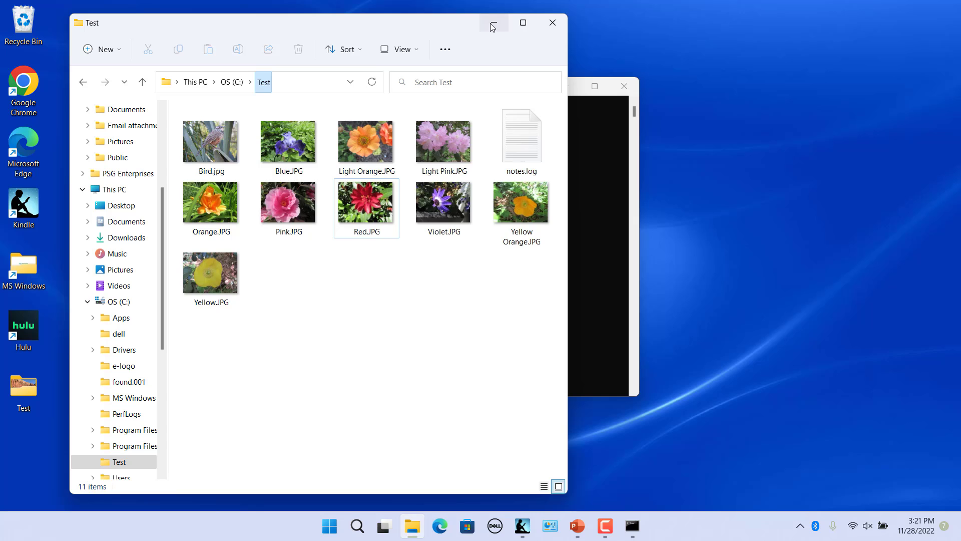
{"action": "left_click", "coordinate": [492, 24]}
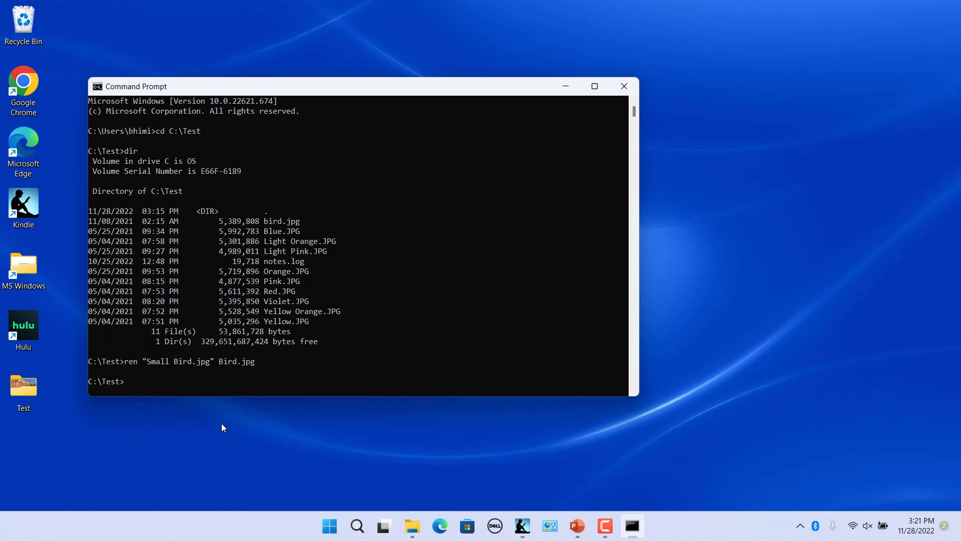
{"action": "type", "text": "ren"}
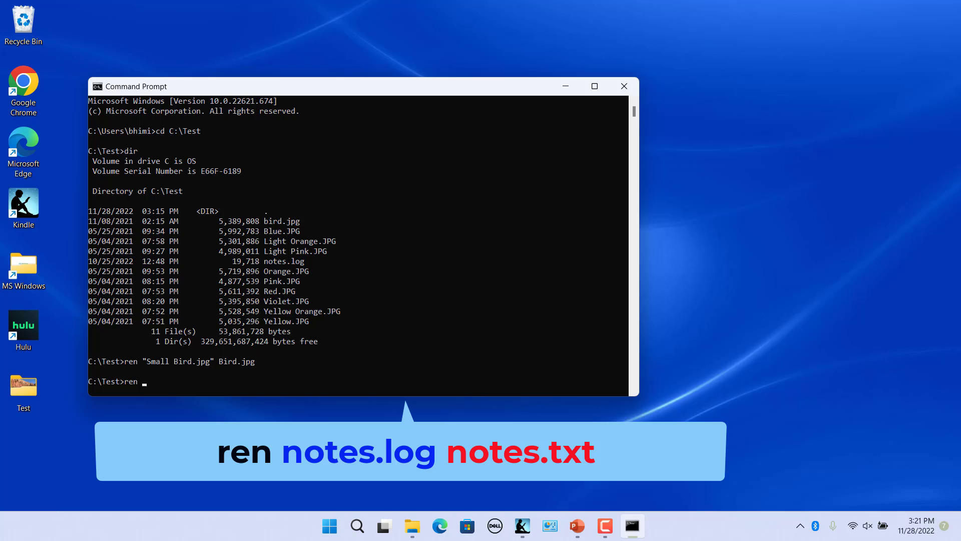
{"action": "type", "text": " notes.log notes.txt"}
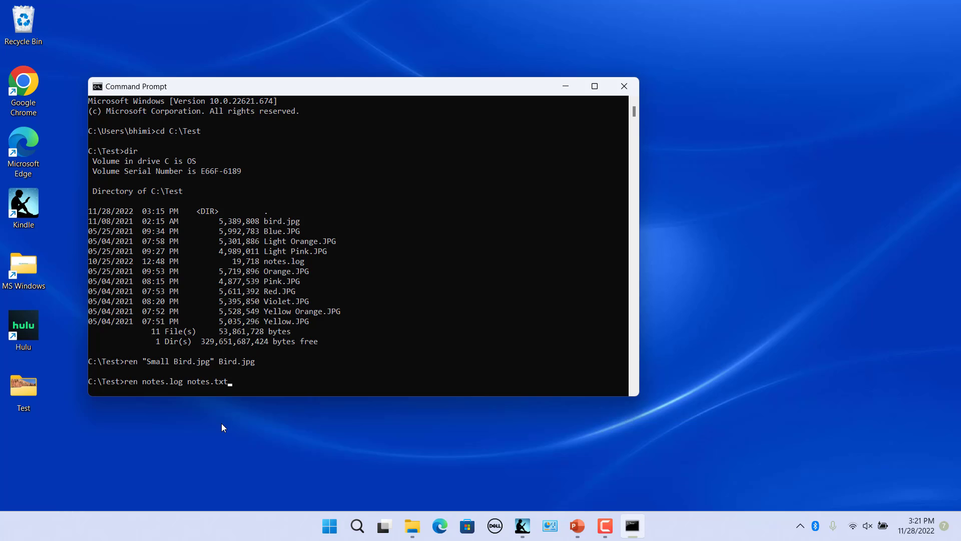
{"action": "key", "text": "Return"}
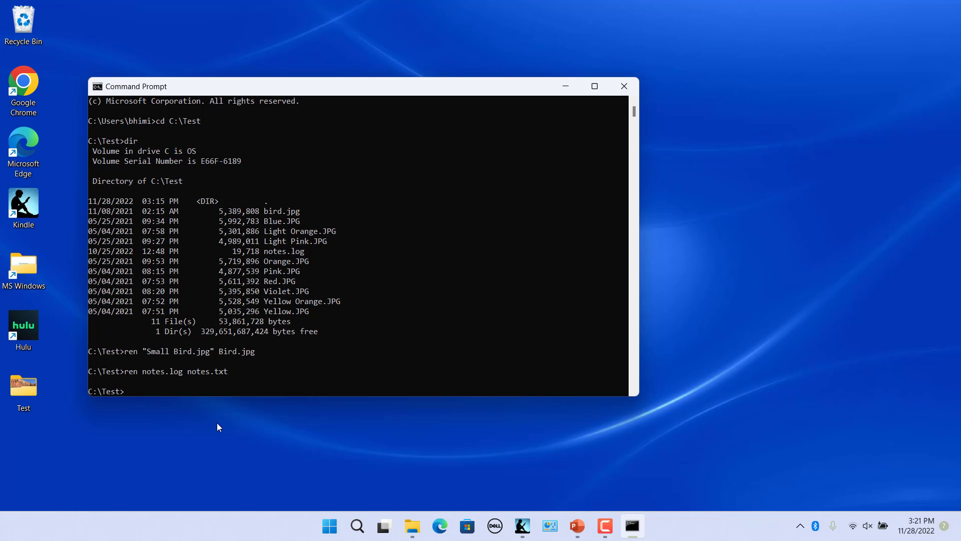
{"action": "left_click", "coordinate": [411, 526]}
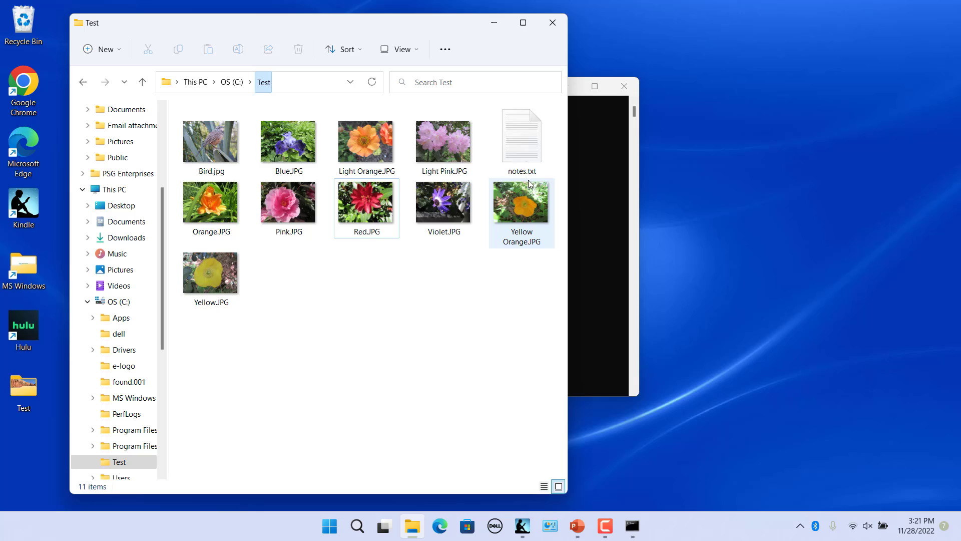